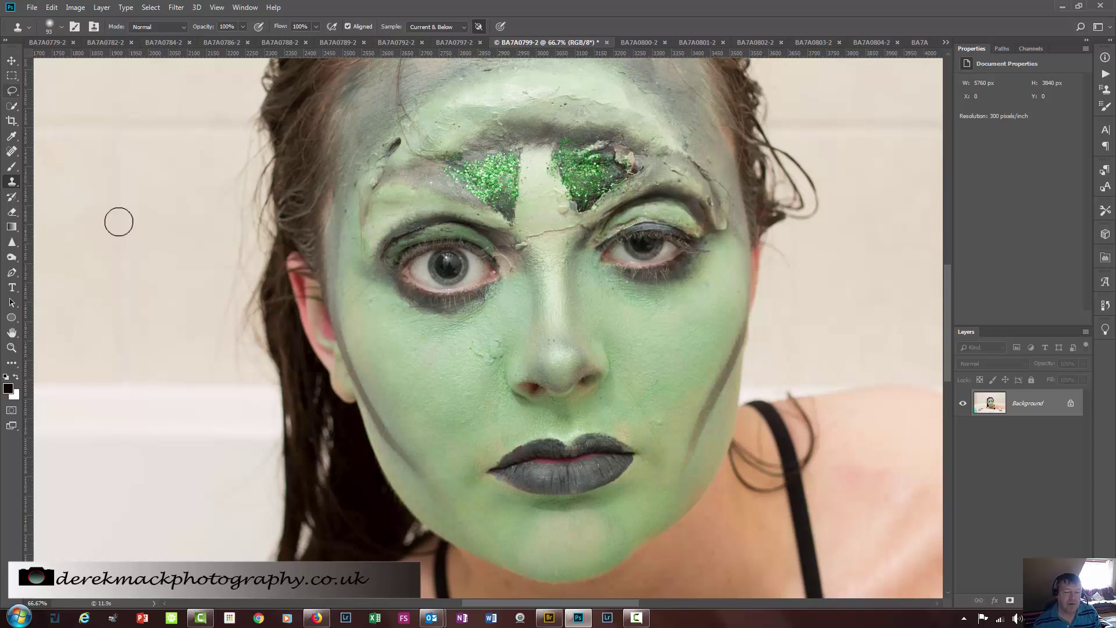
# On a new layer, clone the wide-open eye and its surrounding skin using the Clone Stamp with a 140 px soft brush
pyautogui.rightClick(10, 182)
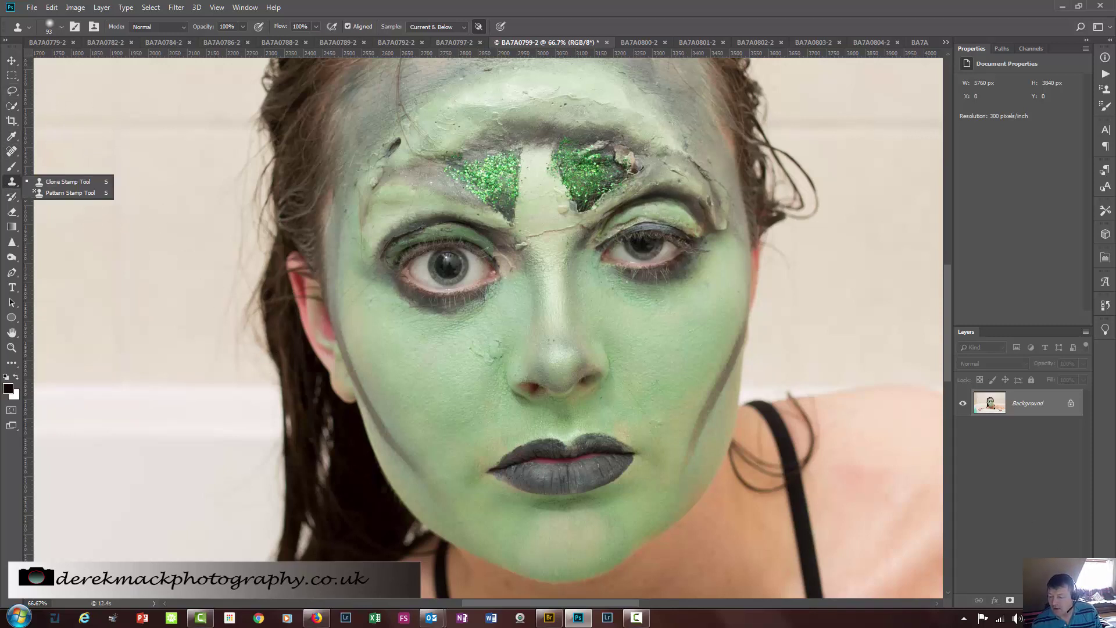
pyautogui.hotkey('ctrl', 'shift', 'alt', 'n')
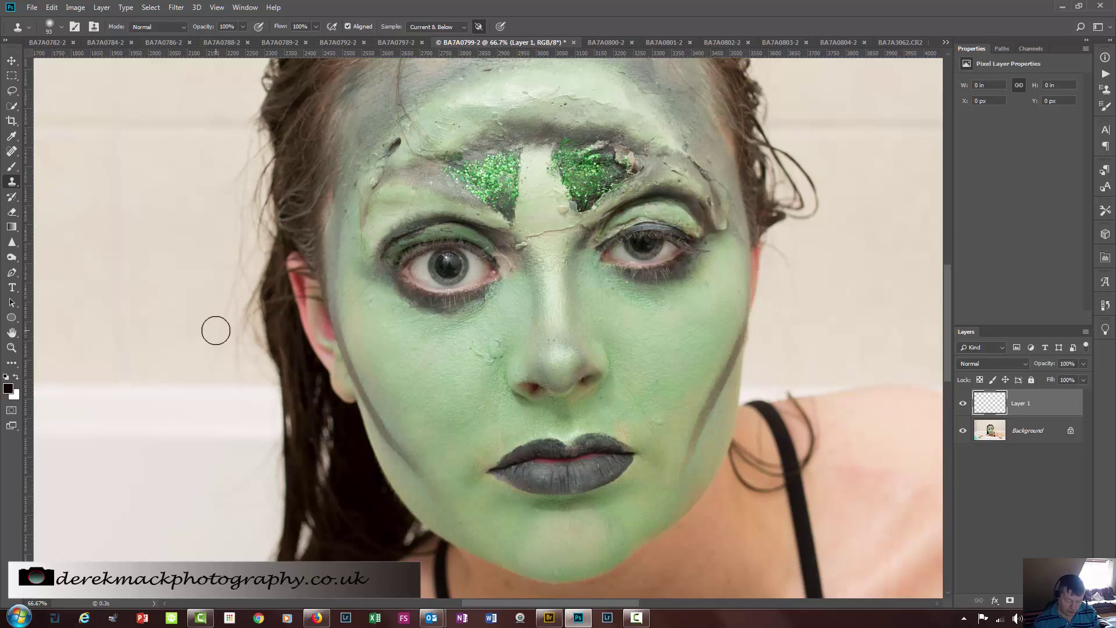
pyautogui.hotkey('ctrl', '+')
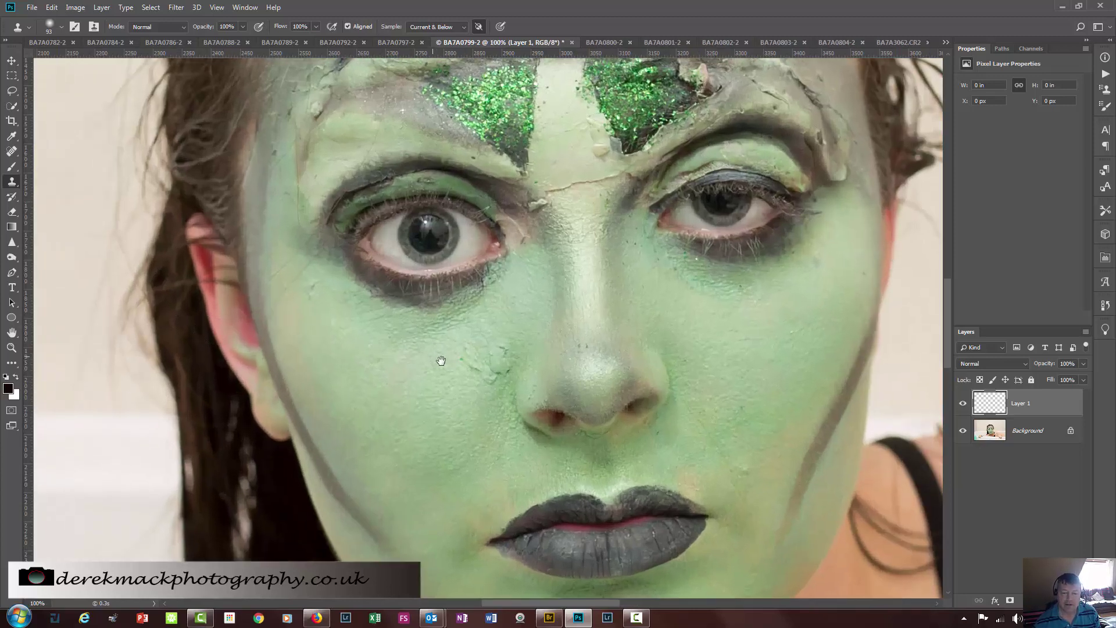
pyautogui.moveTo(441, 403); pyautogui.dragTo(335, 384)
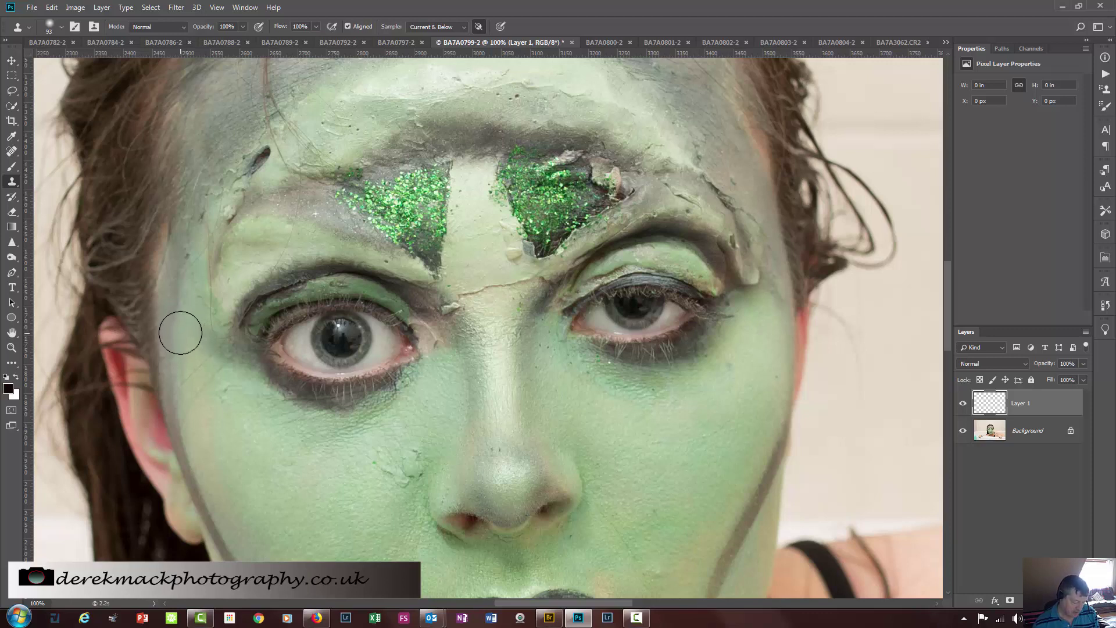
pyautogui.moveTo(180, 333)
pyautogui.mouseDown()
pyautogui.moveTo(199, 354)
pyautogui.moveTo(211, 332)
pyautogui.moveTo(198, 360)
pyautogui.moveTo(218, 376)
pyautogui.moveTo(262, 289)
pyautogui.moveTo(264, 360)
pyautogui.moveTo(304, 275)
pyautogui.moveTo(296, 289)
pyautogui.moveTo(287, 232)
pyautogui.moveTo(269, 284)
pyautogui.moveTo(308, 249)
pyautogui.moveTo(282, 238)
pyautogui.moveTo(267, 261)
pyautogui.moveTo(315, 242)
pyautogui.moveTo(306, 276)
pyautogui.moveTo(337, 251)
pyautogui.moveTo(331, 277)
pyautogui.moveTo(354, 252)
pyautogui.moveTo(367, 287)
pyautogui.moveTo(373, 279)
pyautogui.moveTo(390, 296)
pyautogui.moveTo(385, 281)
pyautogui.moveTo(393, 317)
pyautogui.moveTo(397, 302)
pyautogui.moveTo(408, 314)
pyautogui.moveTo(424, 306)
pyautogui.moveTo(415, 337)
pyautogui.moveTo(427, 301)
pyautogui.moveTo(433, 311)
pyautogui.moveTo(401, 403)
pyautogui.moveTo(410, 385)
pyautogui.moveTo(416, 396)
pyautogui.moveTo(391, 415)
pyautogui.moveTo(318, 421)
pyautogui.moveTo(338, 419)
pyautogui.moveTo(309, 410)
pyautogui.moveTo(359, 395)
pyautogui.moveTo(313, 382)
pyautogui.moveTo(401, 381)
pyautogui.moveTo(311, 364)
pyautogui.moveTo(328, 352)
pyautogui.moveTo(390, 351)
pyautogui.moveTo(348, 326)
pyautogui.moveTo(332, 291)
pyautogui.mouseUp()
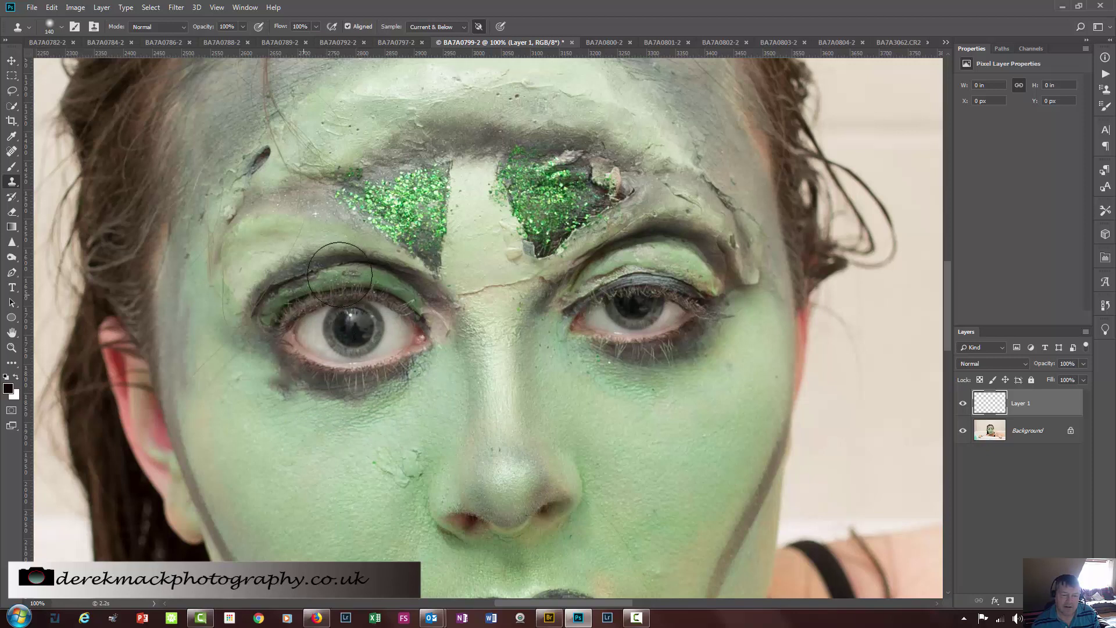
pyautogui.moveTo(255, 297)
pyautogui.mouseDown()
pyautogui.moveTo(276, 348)
pyautogui.moveTo(368, 342)
pyautogui.moveTo(331, 361)
pyautogui.moveTo(361, 377)
pyautogui.moveTo(398, 368)
pyautogui.mouseUp()
pyautogui.moveTo(341, 260)
pyautogui.mouseDown()
pyautogui.moveTo(259, 313)
pyautogui.moveTo(314, 319)
pyautogui.moveTo(332, 292)
pyautogui.moveTo(305, 294)
pyautogui.moveTo(256, 329)
pyautogui.moveTo(294, 378)
pyautogui.moveTo(391, 360)
pyautogui.mouseUp()
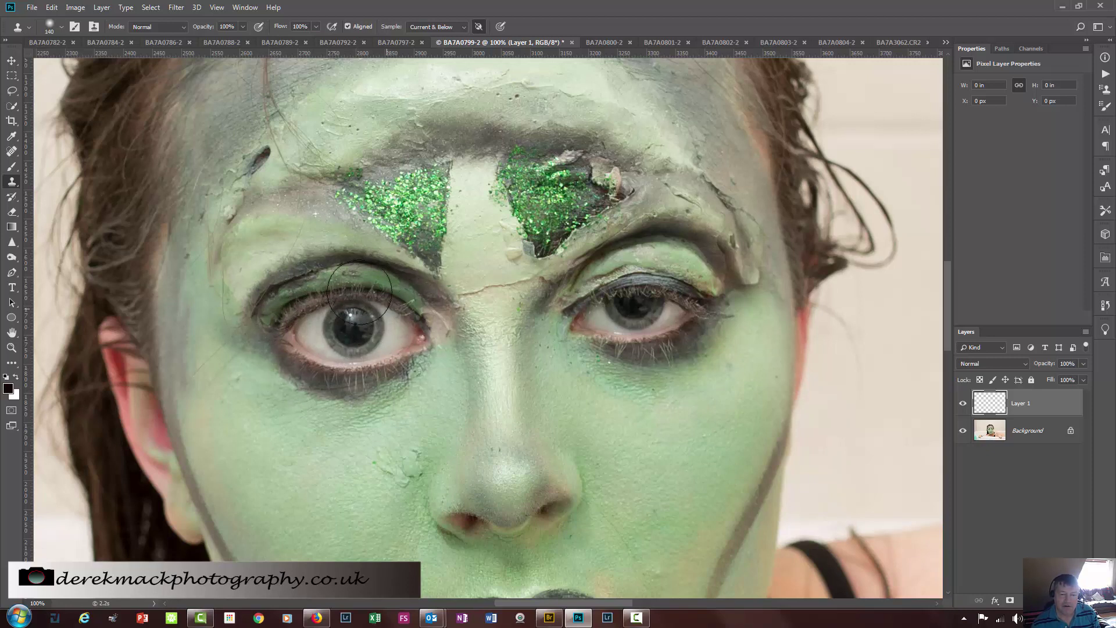
pyautogui.moveTo(405, 281); pyautogui.dragTo(396, 285)
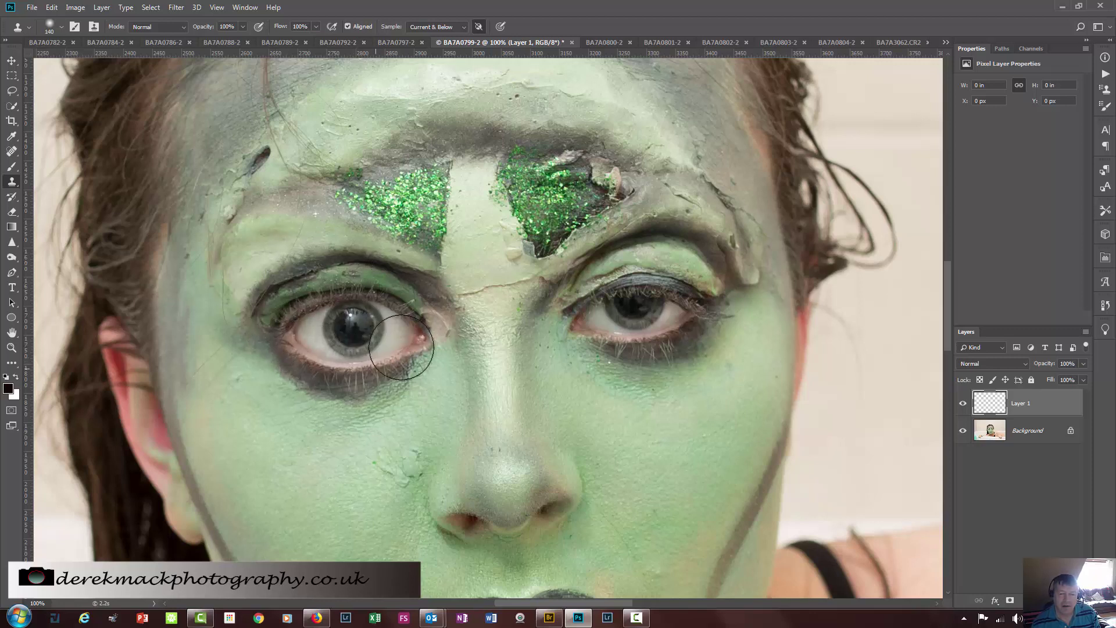
pyautogui.moveTo(386, 372)
pyautogui.mouseDown()
pyautogui.moveTo(290, 360)
pyautogui.moveTo(294, 377)
pyautogui.mouseUp()
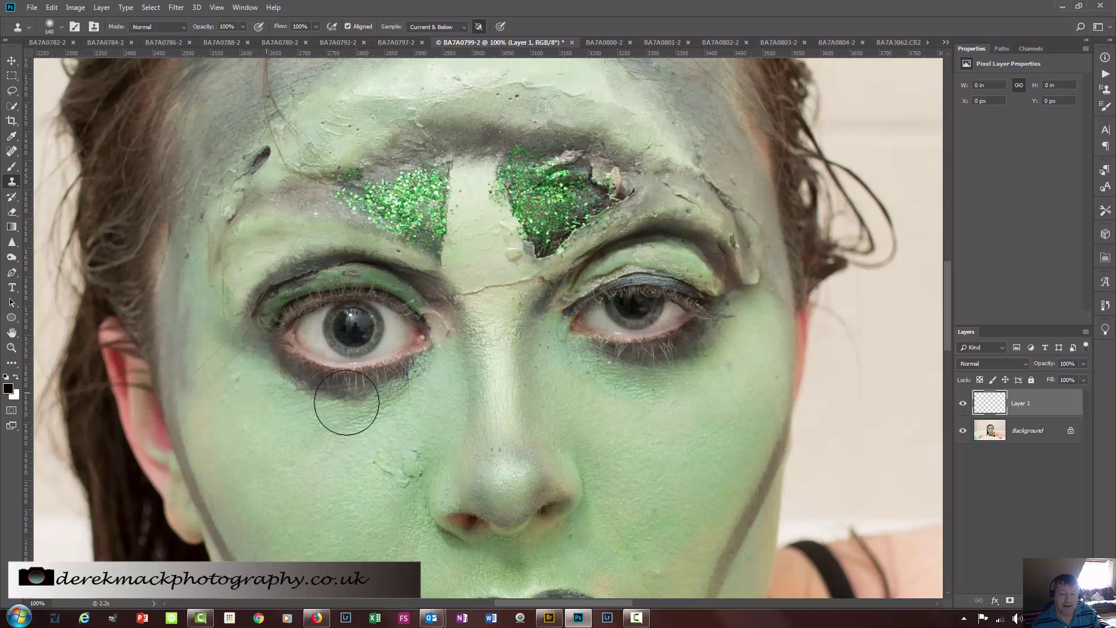
pyautogui.moveTo(334, 400); pyautogui.dragTo(314, 383)
# Flip the cloned eye layer horizontally and move it over the half-closed eye on the other side of the nose
pyautogui.press('v')
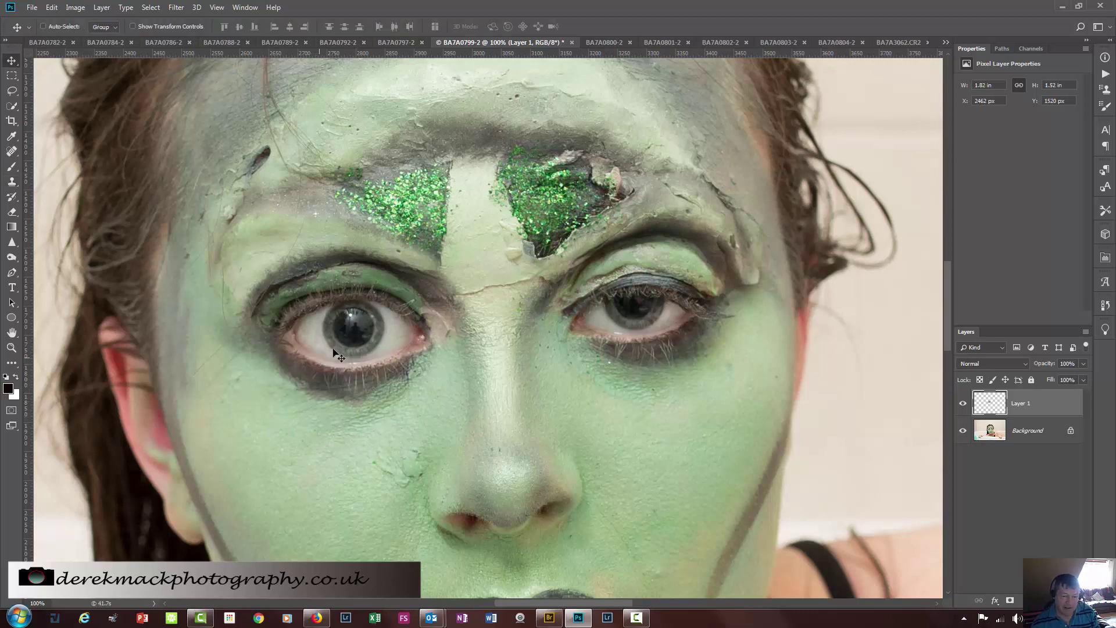
pyautogui.moveTo(335, 356)
pyautogui.mouseDown()
pyautogui.moveTo(349, 372)
pyautogui.moveTo(346, 349)
pyautogui.moveTo(356, 374)
pyautogui.moveTo(347, 357)
pyautogui.moveTo(352, 373)
pyautogui.moveTo(334, 366)
pyautogui.mouseUp()
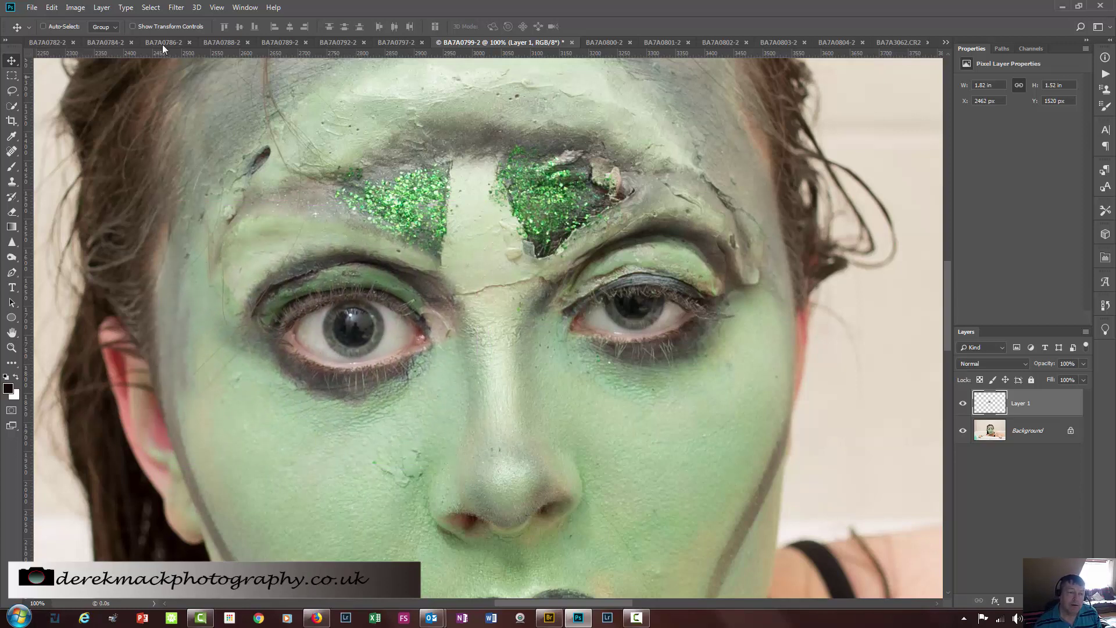
pyautogui.click(56, 8)
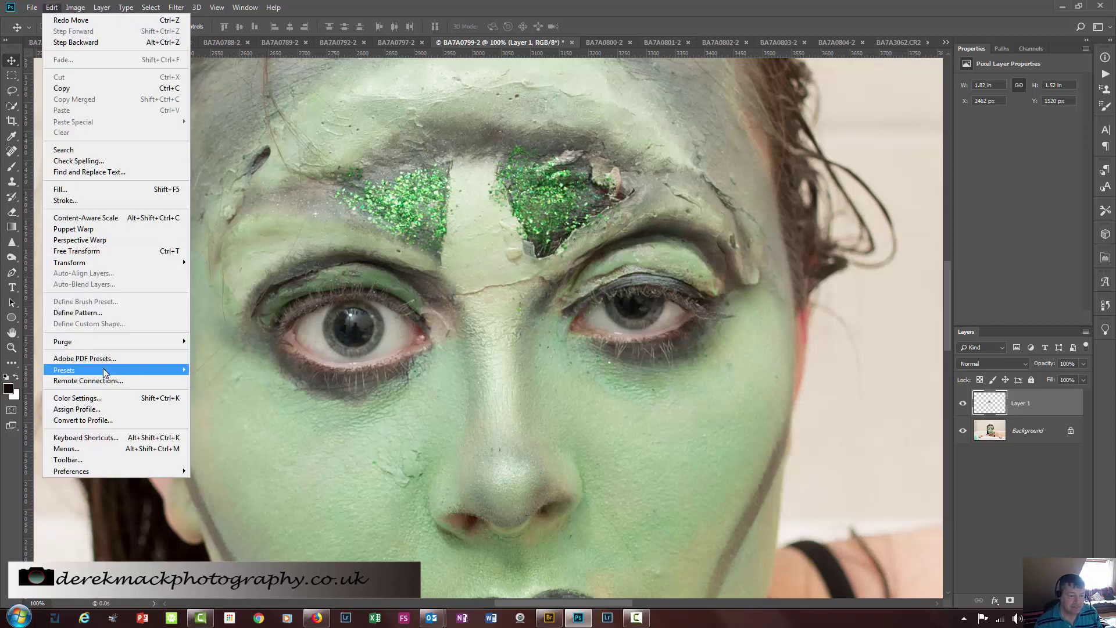
pyautogui.moveTo(132, 263)
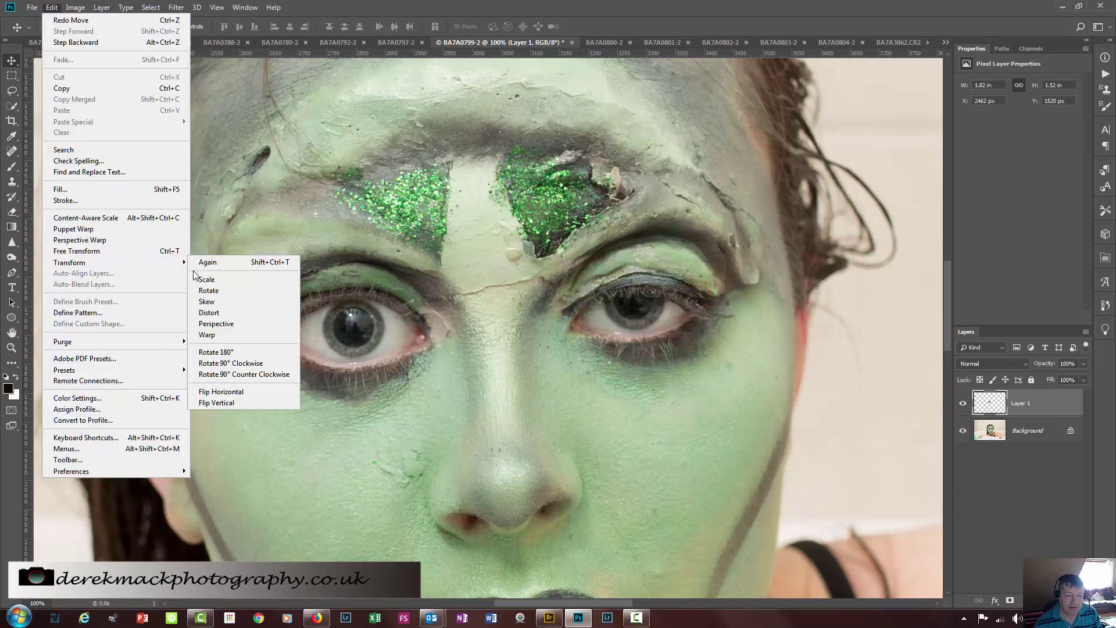
pyautogui.click(265, 393)
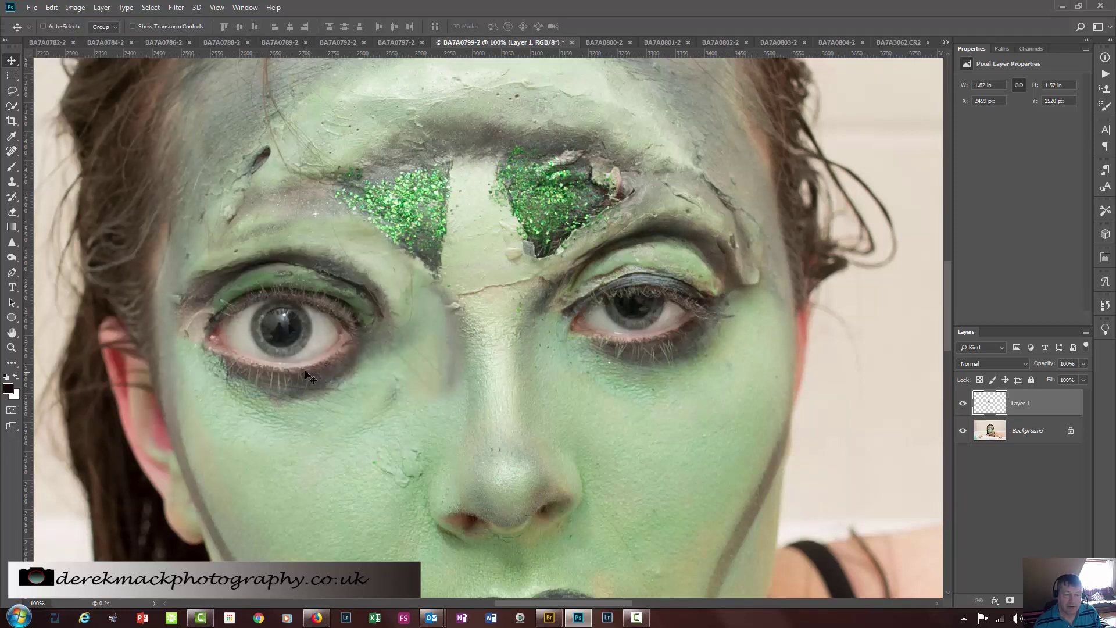
pyautogui.moveTo(307, 375); pyautogui.dragTo(674, 364)
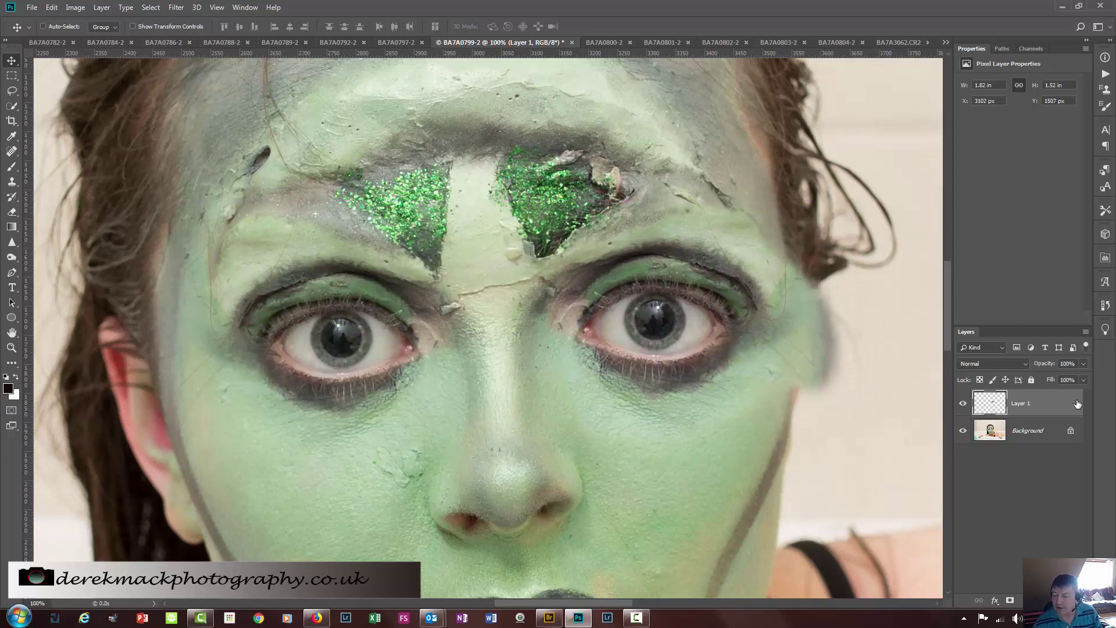
# Lower Layer 1's opacity to 57% and align the copied eye with the inner corner of the original eye beneath
pyautogui.click(1083, 364)
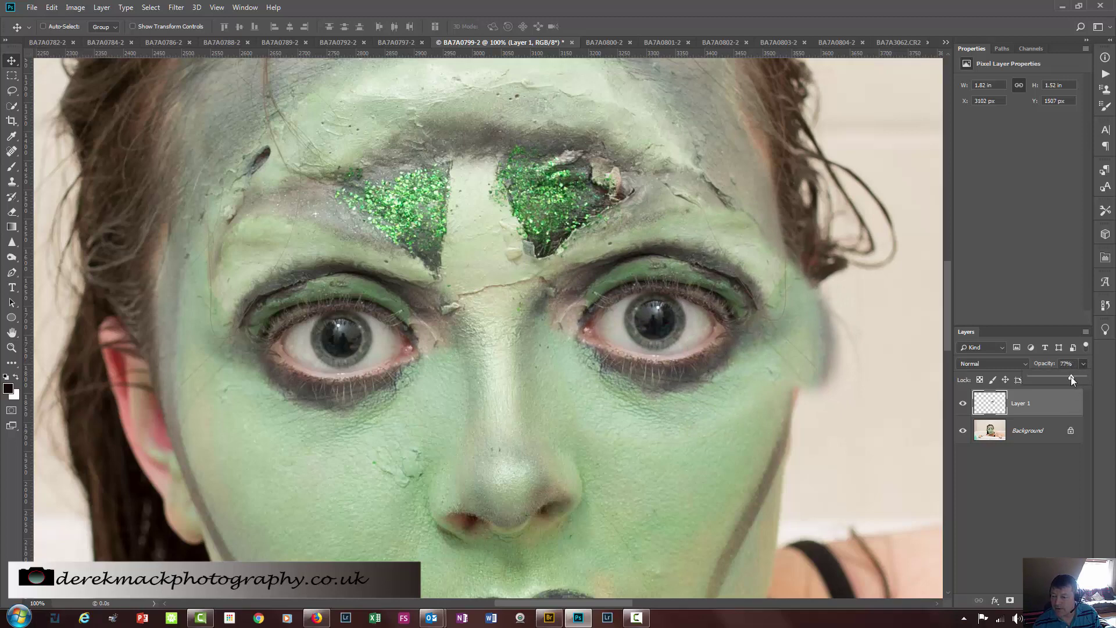
pyautogui.moveTo(1062, 377); pyautogui.dragTo(1059, 378)
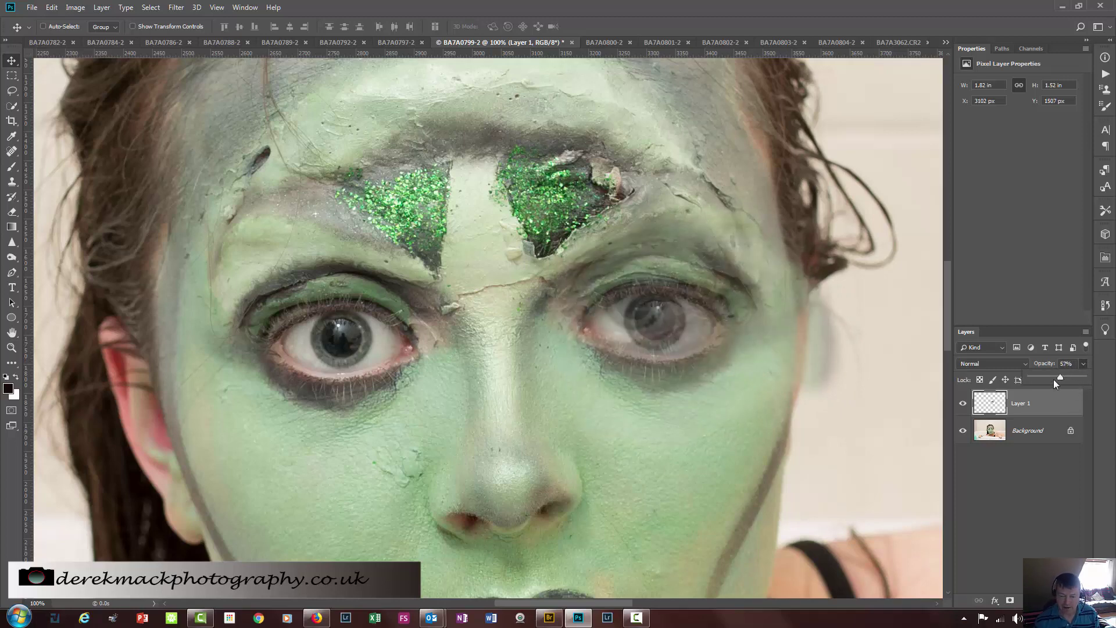
pyautogui.hotkey('ctrl', '+')
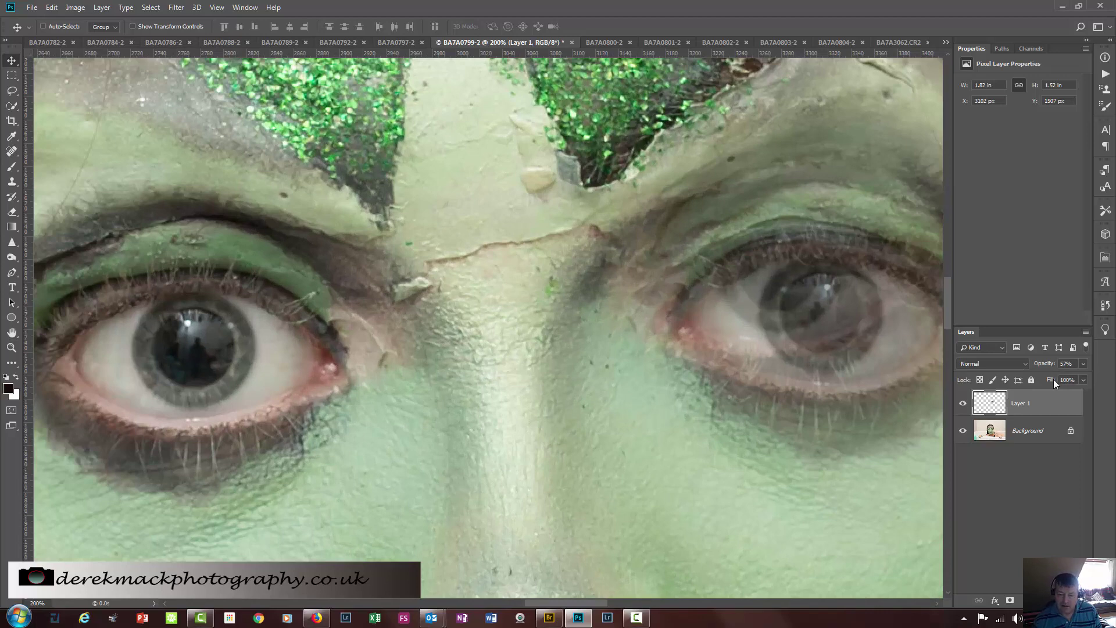
pyautogui.moveTo(618, 447); pyautogui.dragTo(438, 391)
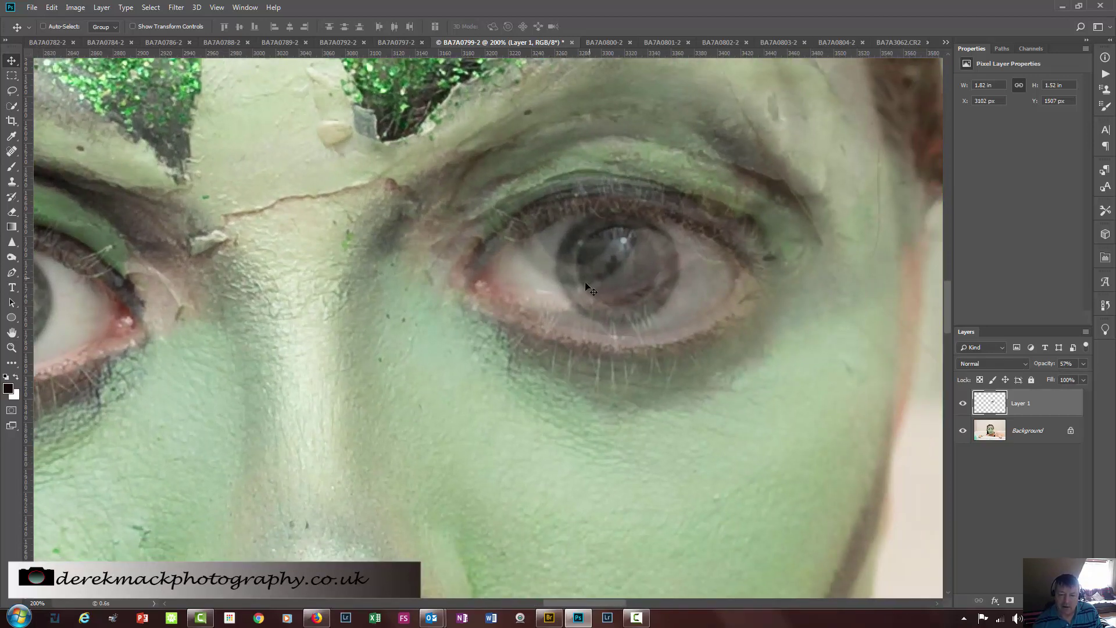
pyautogui.moveTo(582, 289)
pyautogui.mouseDown()
pyautogui.moveTo(602, 301)
pyautogui.moveTo(600, 291)
pyautogui.mouseUp()
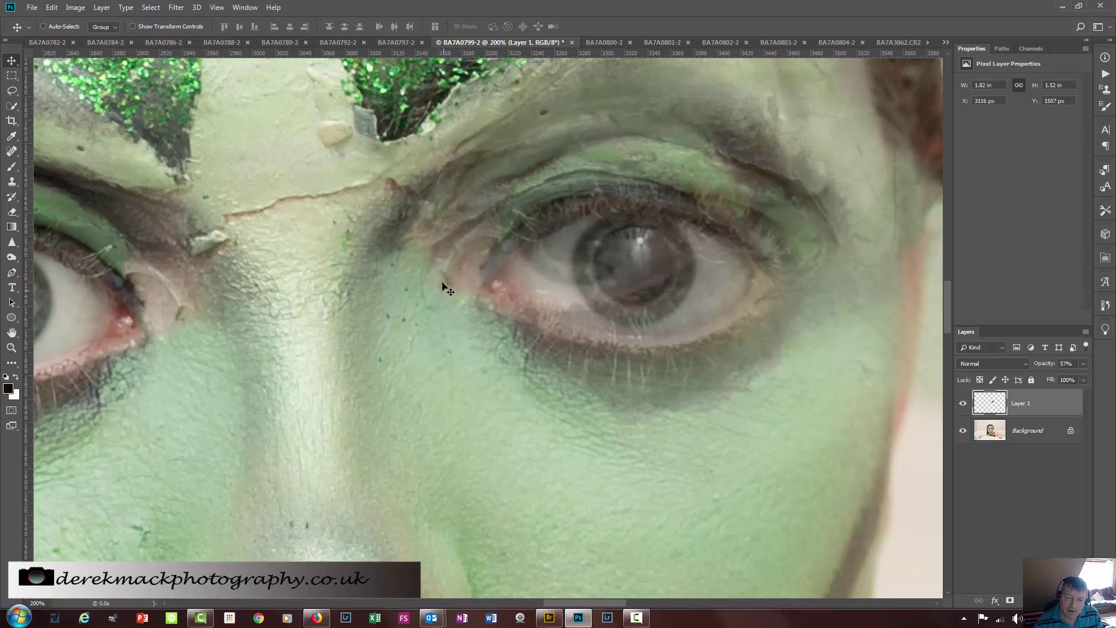
pyautogui.moveTo(505, 286); pyautogui.dragTo(483, 275)
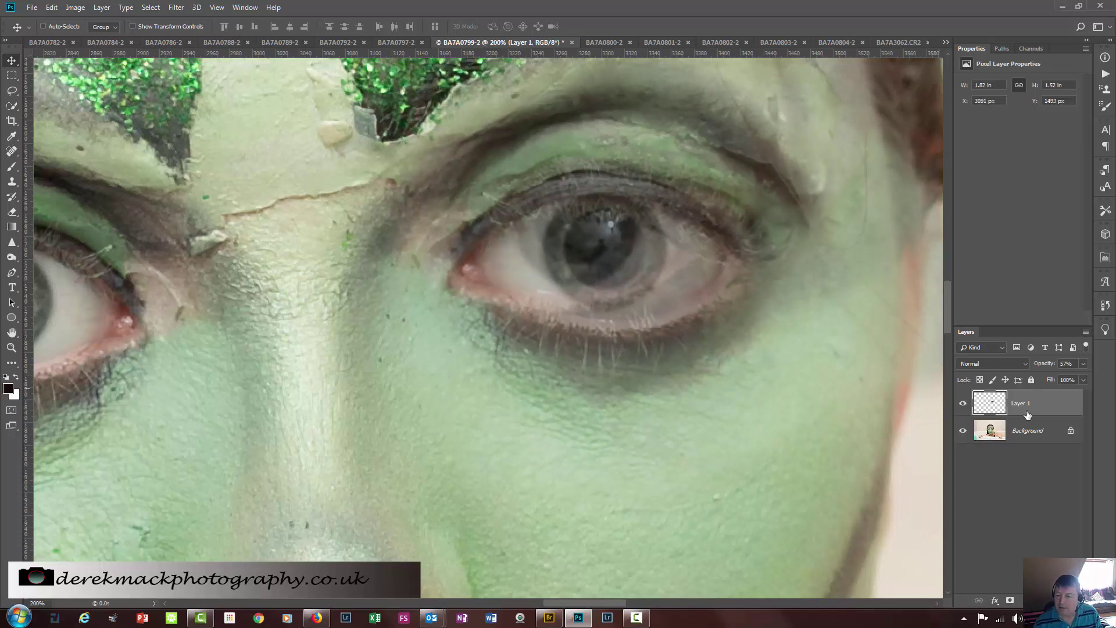
# Set Layer 1's opacity back to 100% and add a white layer mask to it
pyautogui.click(1083, 363)
pyautogui.moveTo(1062, 377); pyautogui.dragTo(1091, 367)
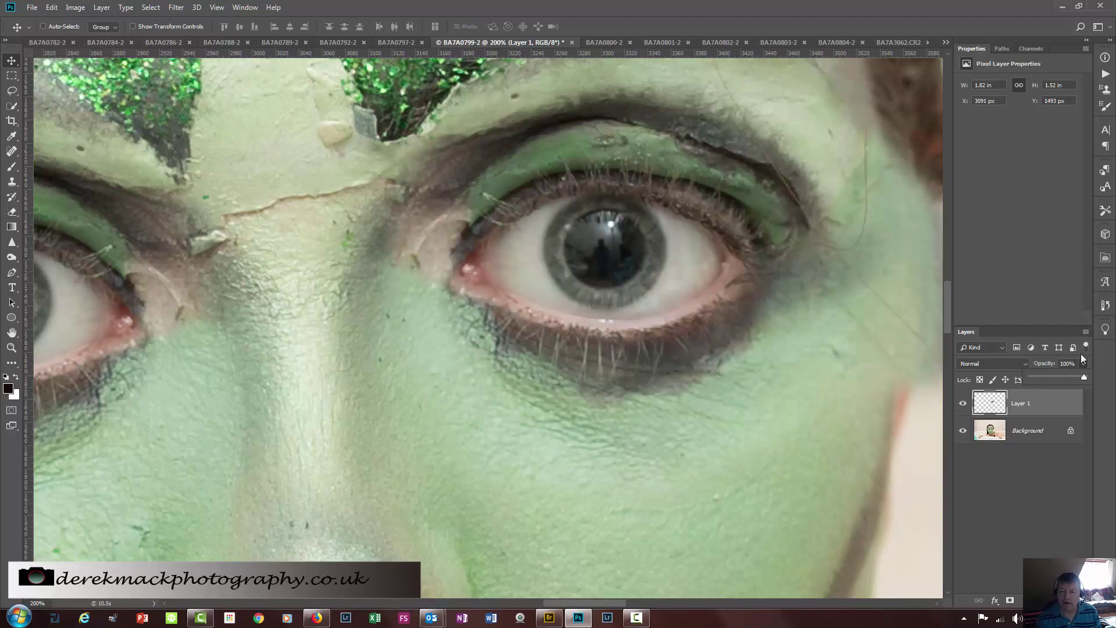
pyautogui.hotkey('ctrl', '-')
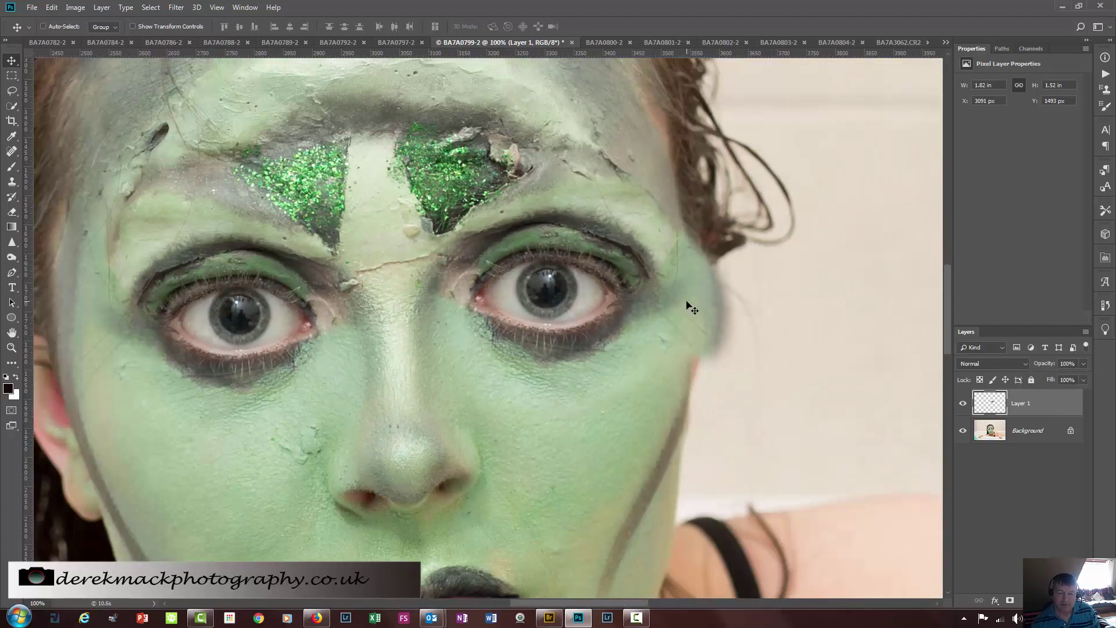
pyautogui.click(1011, 600)
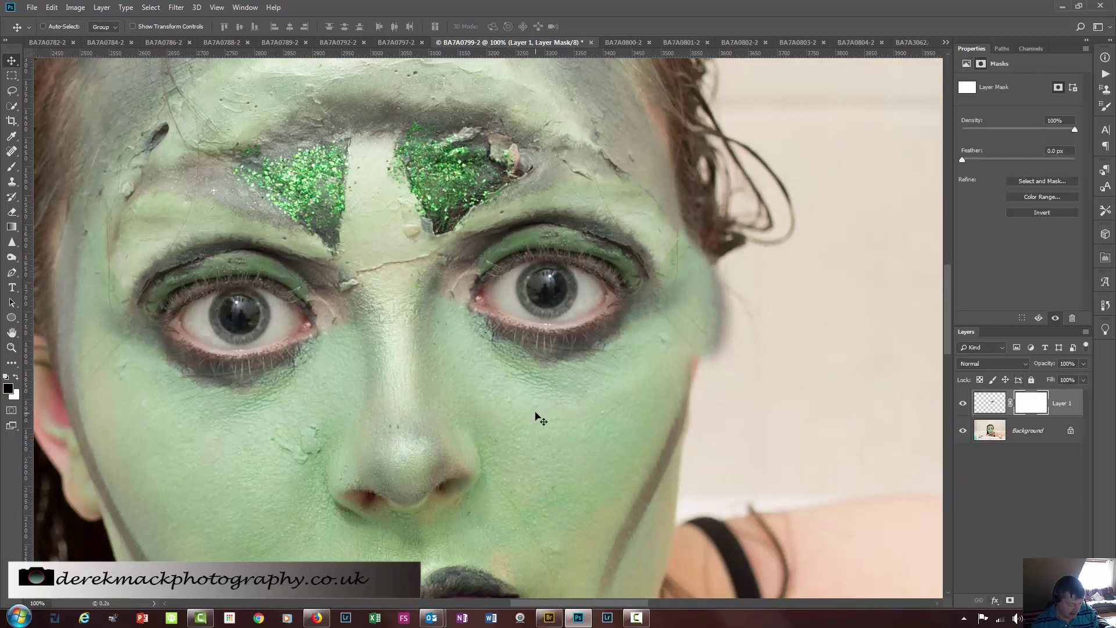
# Paint black on Layer 1's mask with a 179 px soft brush, hiding excess skin around the copied eye at the hairline, cheek, brow and nose
pyautogui.press('b')
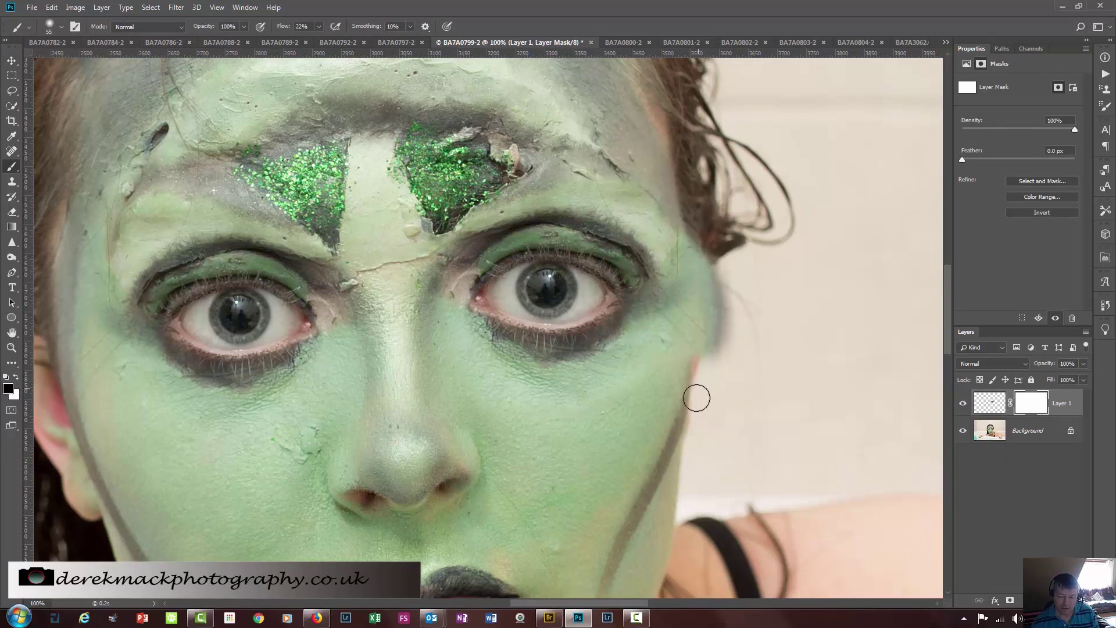
pyautogui.moveTo(668, 369)
pyautogui.mouseDown()
pyautogui.moveTo(718, 363)
pyautogui.moveTo(748, 269)
pyautogui.moveTo(746, 210)
pyautogui.moveTo(736, 207)
pyautogui.moveTo(744, 251)
pyautogui.moveTo(699, 193)
pyautogui.moveTo(662, 175)
pyautogui.moveTo(688, 197)
pyautogui.moveTo(711, 282)
pyautogui.mouseUp()
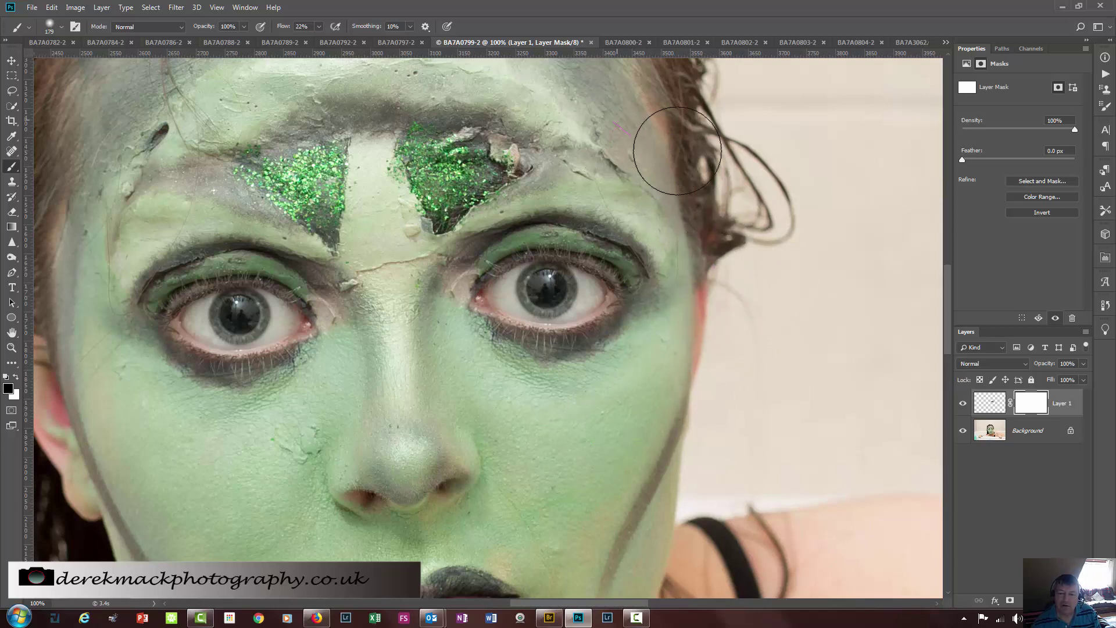
pyautogui.moveTo(575, 126)
pyautogui.mouseDown()
pyautogui.moveTo(498, 123)
pyautogui.moveTo(405, 164)
pyautogui.moveTo(477, 143)
pyautogui.moveTo(454, 180)
pyautogui.moveTo(498, 147)
pyautogui.moveTo(478, 170)
pyautogui.moveTo(576, 154)
pyautogui.moveTo(508, 160)
pyautogui.mouseUp()
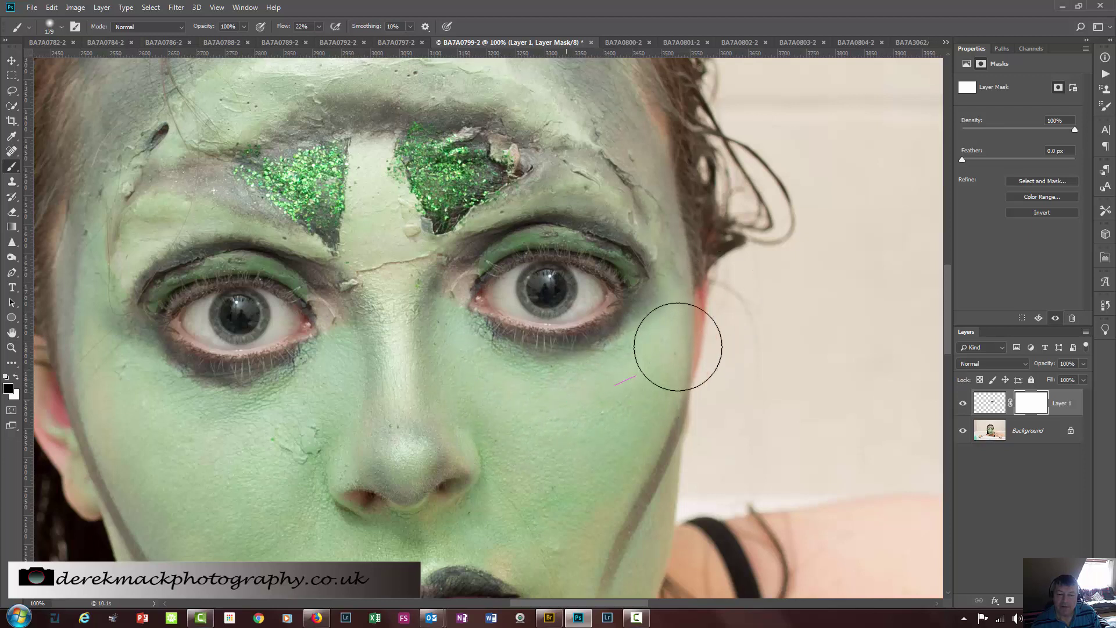
pyautogui.moveTo(708, 298)
pyautogui.mouseDown()
pyautogui.moveTo(723, 263)
pyautogui.moveTo(717, 299)
pyautogui.mouseUp()
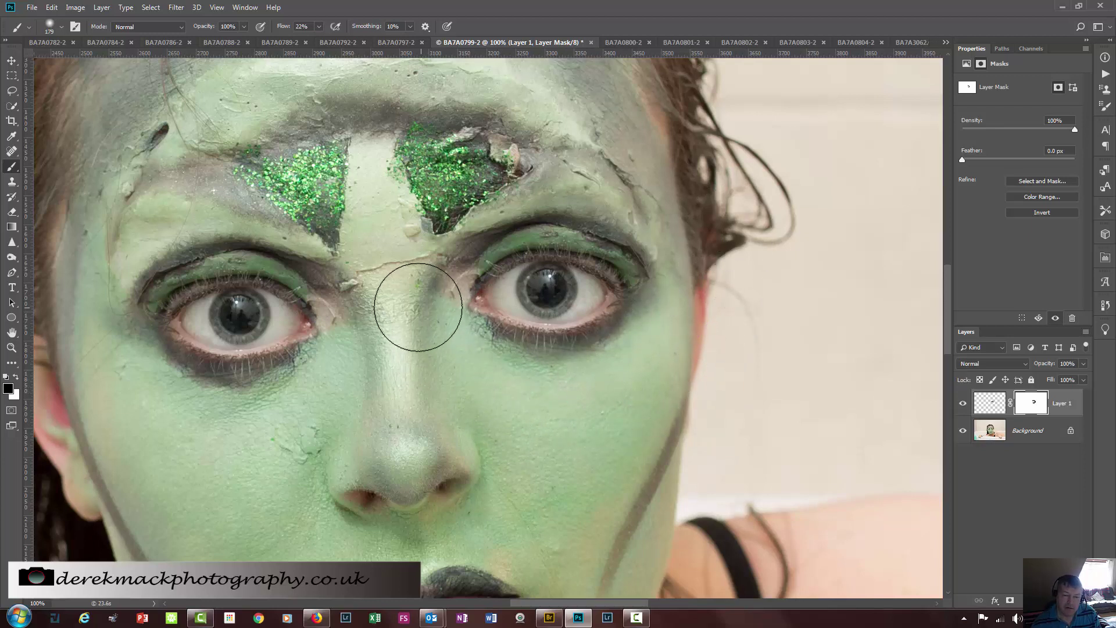
pyautogui.moveTo(404, 327)
pyautogui.mouseDown()
pyautogui.moveTo(410, 246)
pyautogui.moveTo(420, 244)
pyautogui.moveTo(410, 273)
pyautogui.moveTo(415, 263)
pyautogui.moveTo(419, 299)
pyautogui.moveTo(414, 268)
pyautogui.moveTo(413, 289)
pyautogui.moveTo(424, 246)
pyautogui.moveTo(414, 293)
pyautogui.moveTo(430, 241)
pyautogui.moveTo(423, 251)
pyautogui.moveTo(459, 210)
pyautogui.moveTo(557, 160)
pyautogui.moveTo(641, 171)
pyautogui.moveTo(587, 163)
pyautogui.moveTo(680, 222)
pyautogui.moveTo(684, 230)
pyautogui.moveTo(597, 178)
pyautogui.moveTo(644, 202)
pyautogui.moveTo(674, 240)
pyautogui.moveTo(690, 236)
pyautogui.moveTo(570, 154)
pyautogui.moveTo(681, 221)
pyautogui.moveTo(572, 160)
pyautogui.moveTo(688, 206)
pyautogui.moveTo(597, 164)
pyautogui.moveTo(670, 167)
pyautogui.moveTo(543, 137)
pyautogui.moveTo(678, 176)
pyautogui.mouseUp()
pyautogui.hotkey('ctrl', '-')
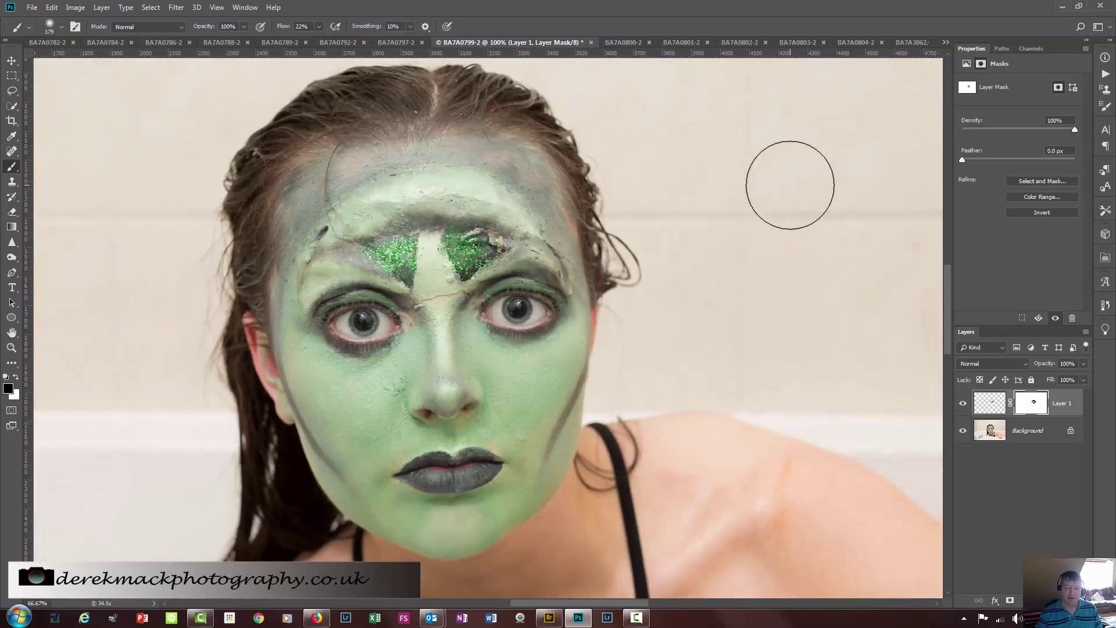
pyautogui.hotkey('ctrl', '0')
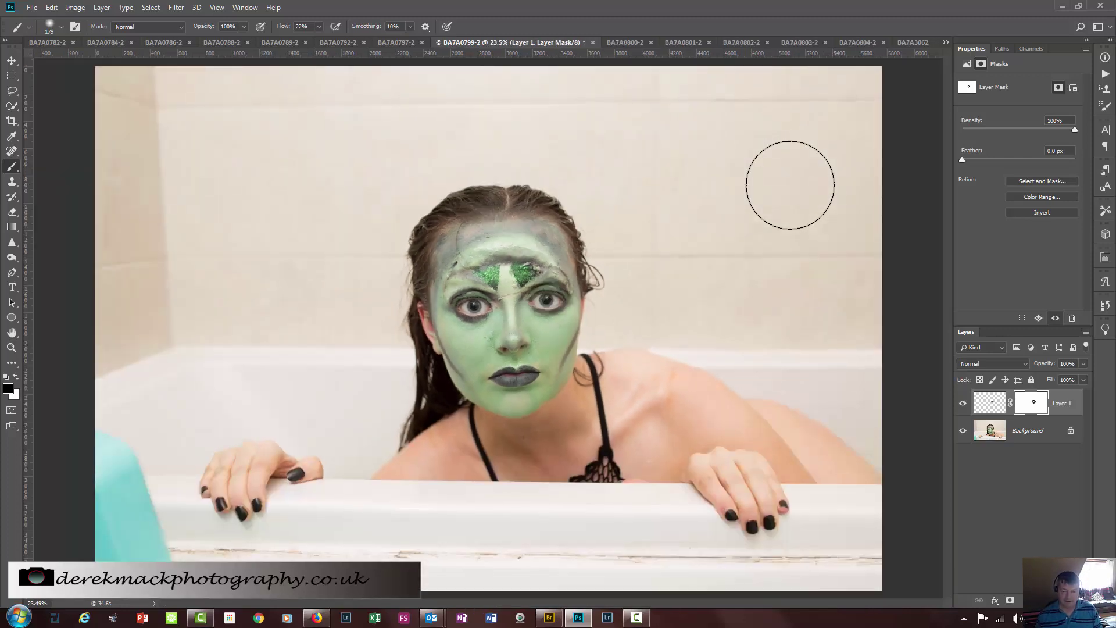